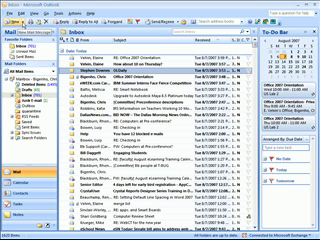
Open a blank Untitled Message window with the cursor in its body
left_click(19, 23)
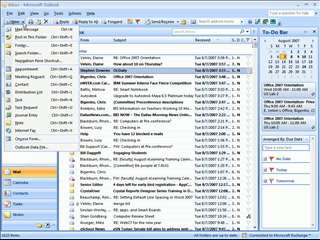
left_click(60, 10)
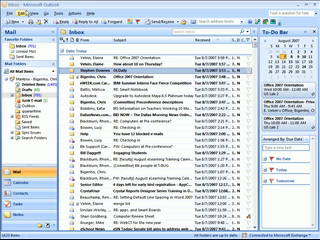
left_click(14, 22)
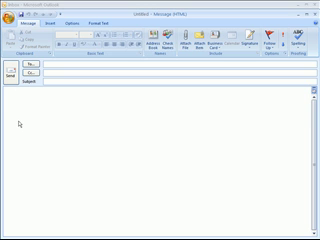
left_click(99, 181)
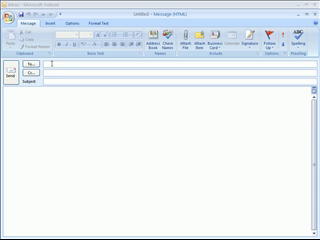
left_click(31, 64)
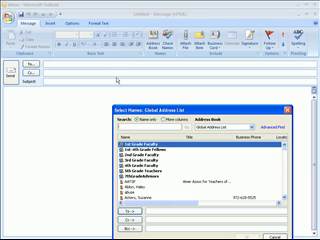
type("hig")
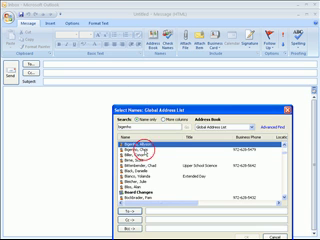
left_click(142, 149)
left_click(130, 211)
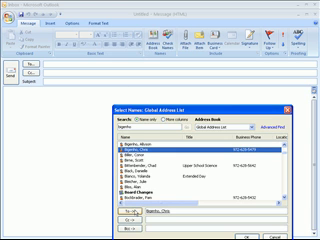
key("Return")
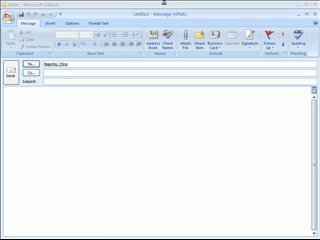
left_click(57, 81)
type("test")
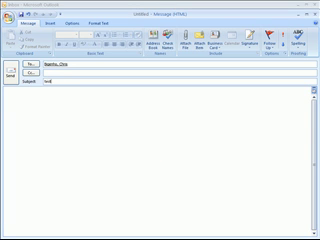
left_click(50, 92)
type("Message goes here.")
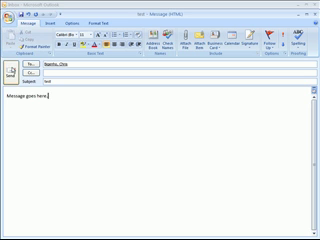
left_click(10, 78)
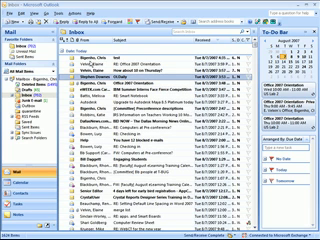
double_click(86, 59)
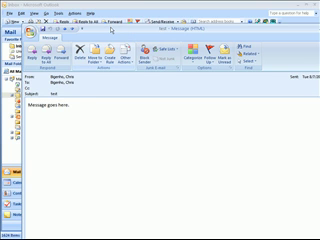
double_click(112, 29)
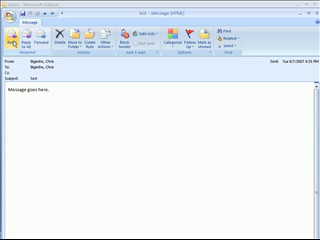
Send a 'Thank you' reply to the test message and close the original window
left_click(12, 40)
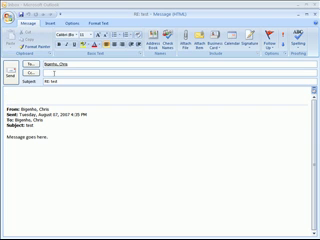
type("Hi you.")
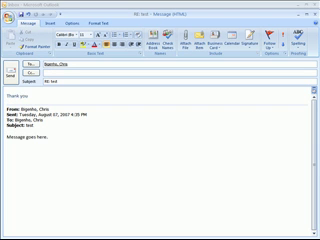
left_click(9, 68)
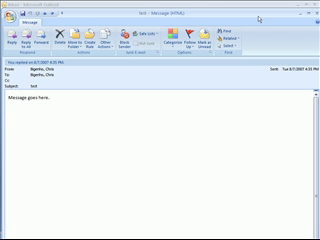
left_click(312, 4)
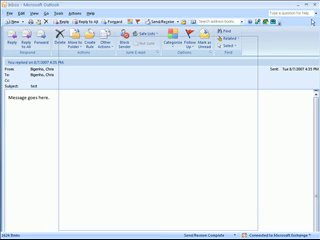